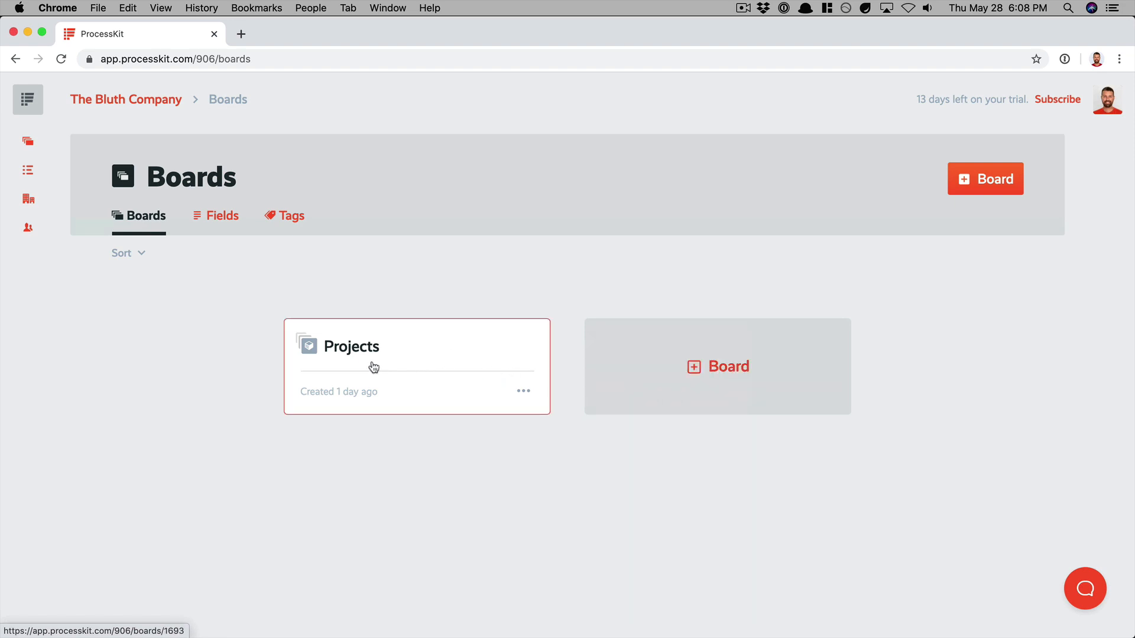
Step: Create a project titled "Onboarding of Dunder Mifflin" on the Projects board
{"action": "left_click", "coordinate": [405, 357]}
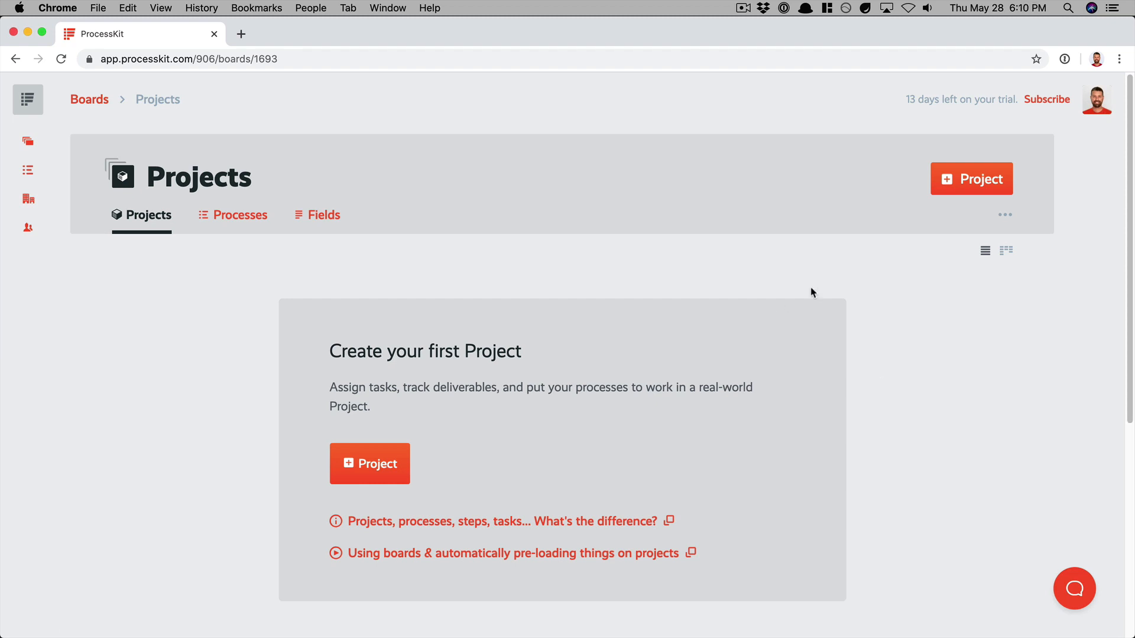
{"action": "left_click", "coordinate": [973, 188]}
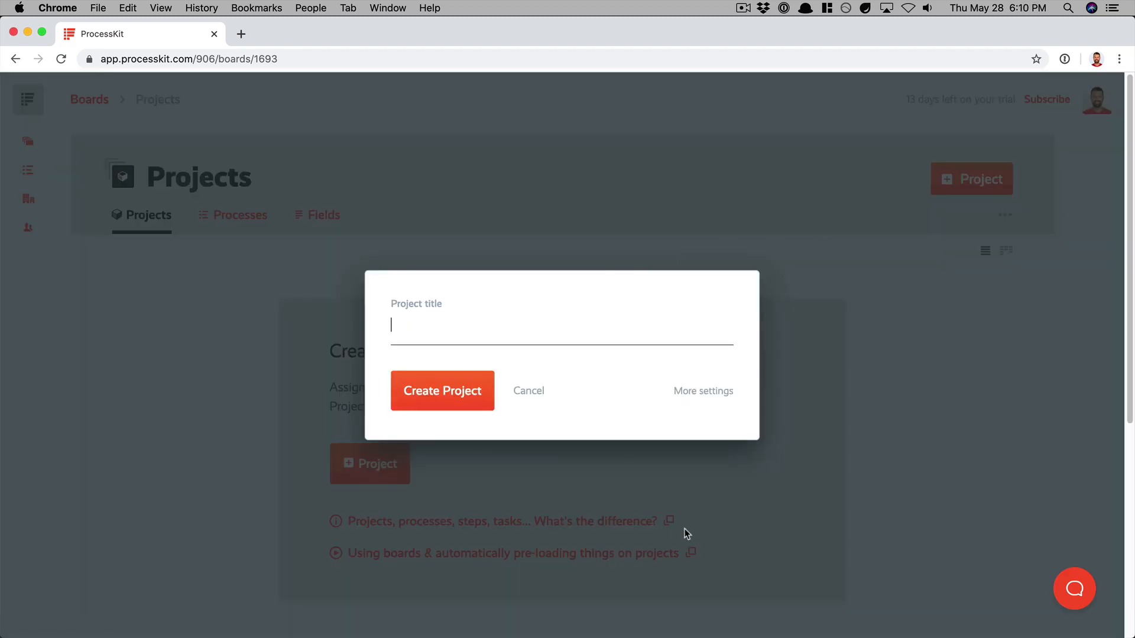
{"action": "type", "text": "Onboarding of Dunder Mifflin"}
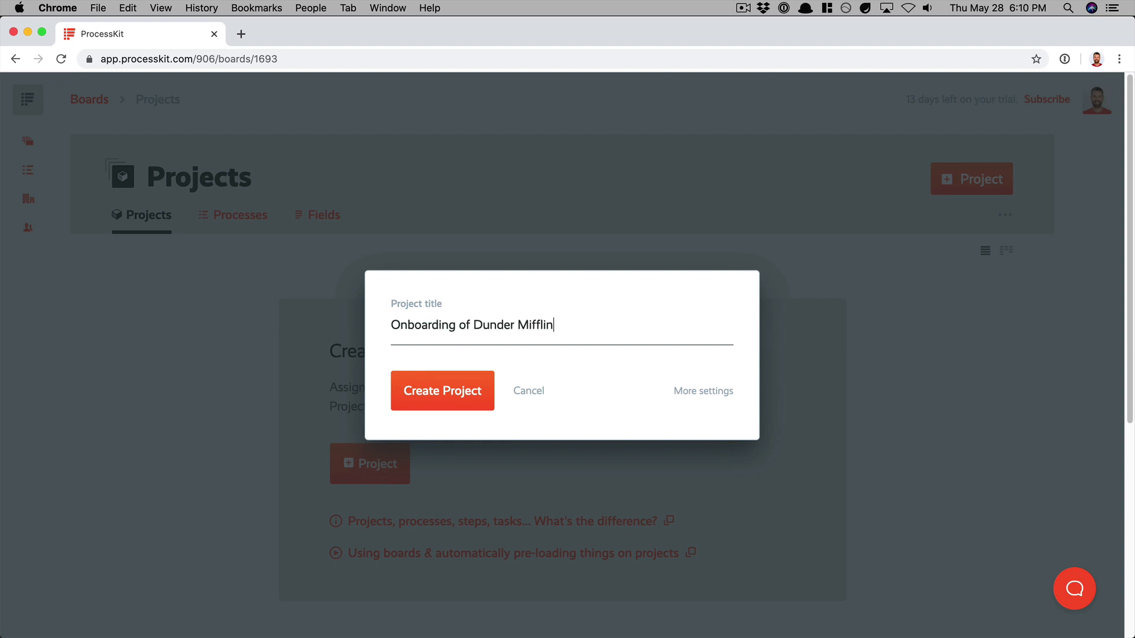
{"action": "left_click", "coordinate": [447, 406]}
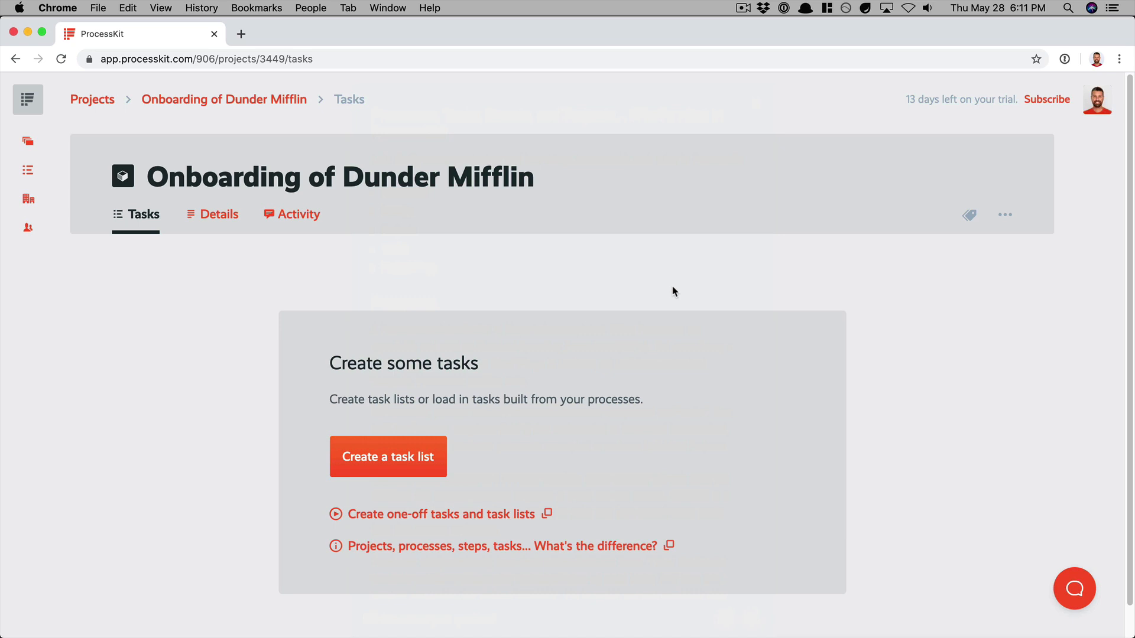
Step: Add a task list to the Dunder Mifflin project by copying the "New Client Onboarding" process
{"action": "left_click", "coordinate": [412, 464]}
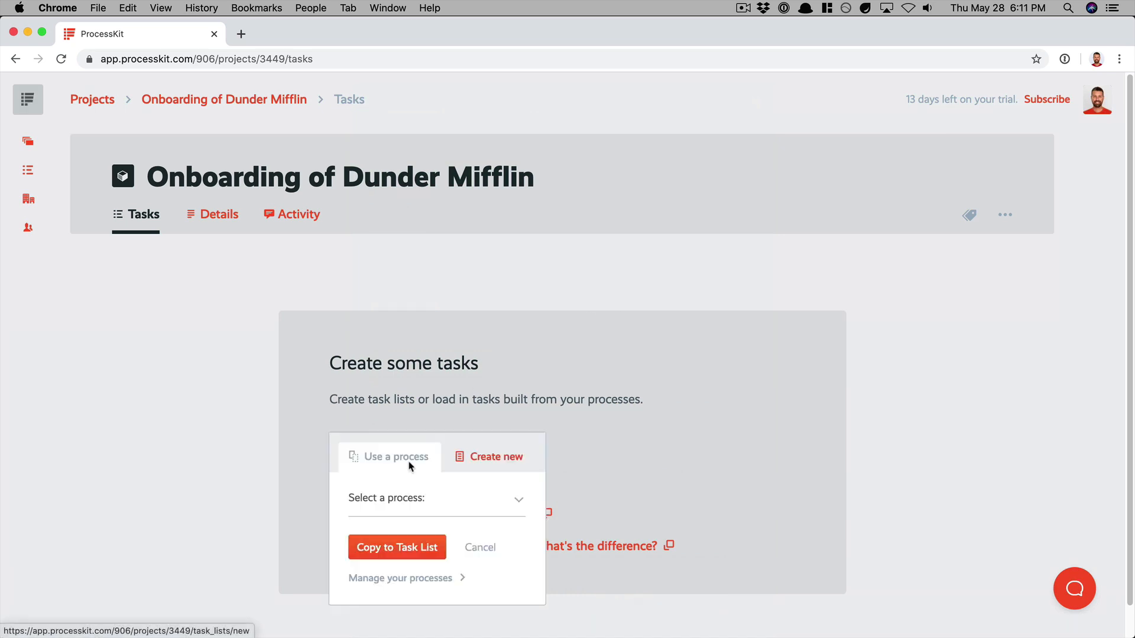
{"action": "scroll", "coordinate": [527, 370], "scroll_direction": "down", "scroll_amount": 1}
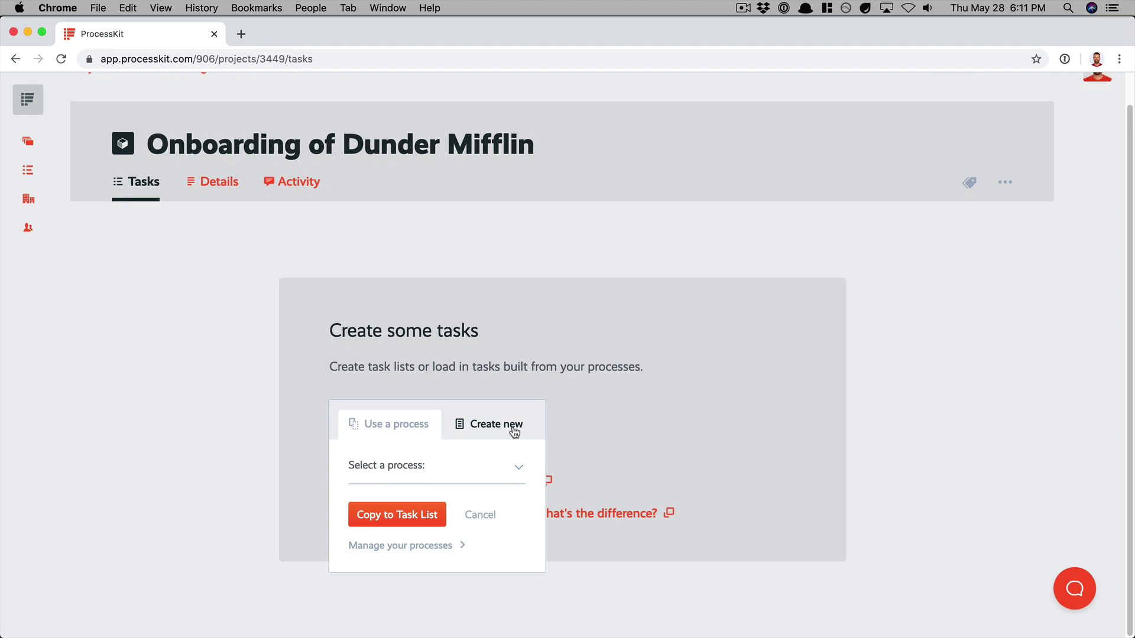
{"action": "left_click", "coordinate": [390, 470]}
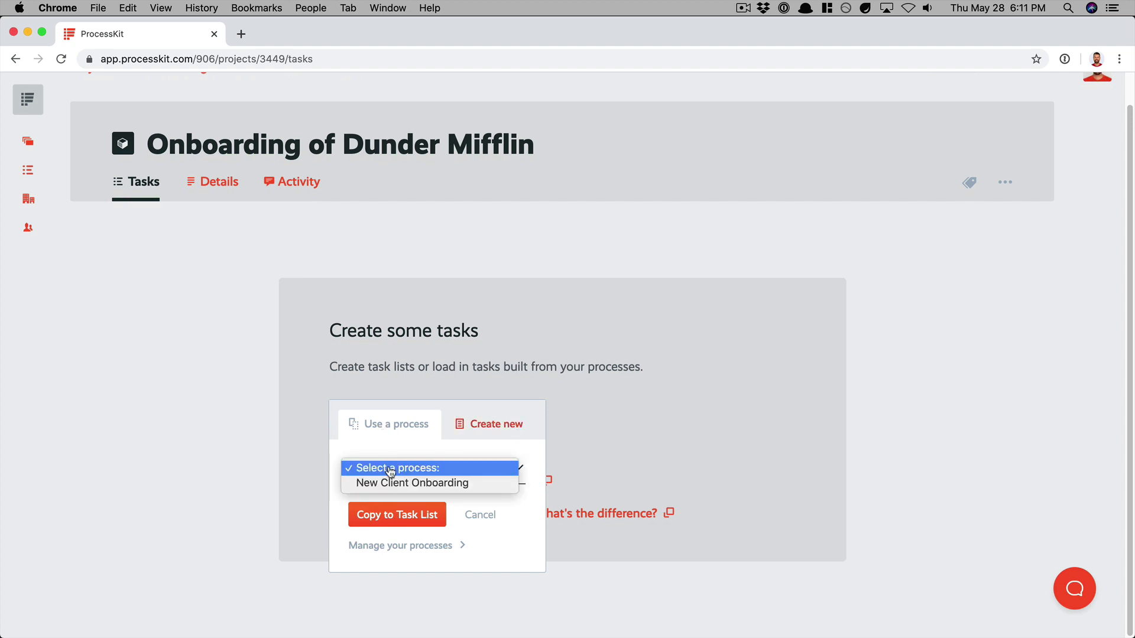
{"action": "left_click", "coordinate": [371, 485]}
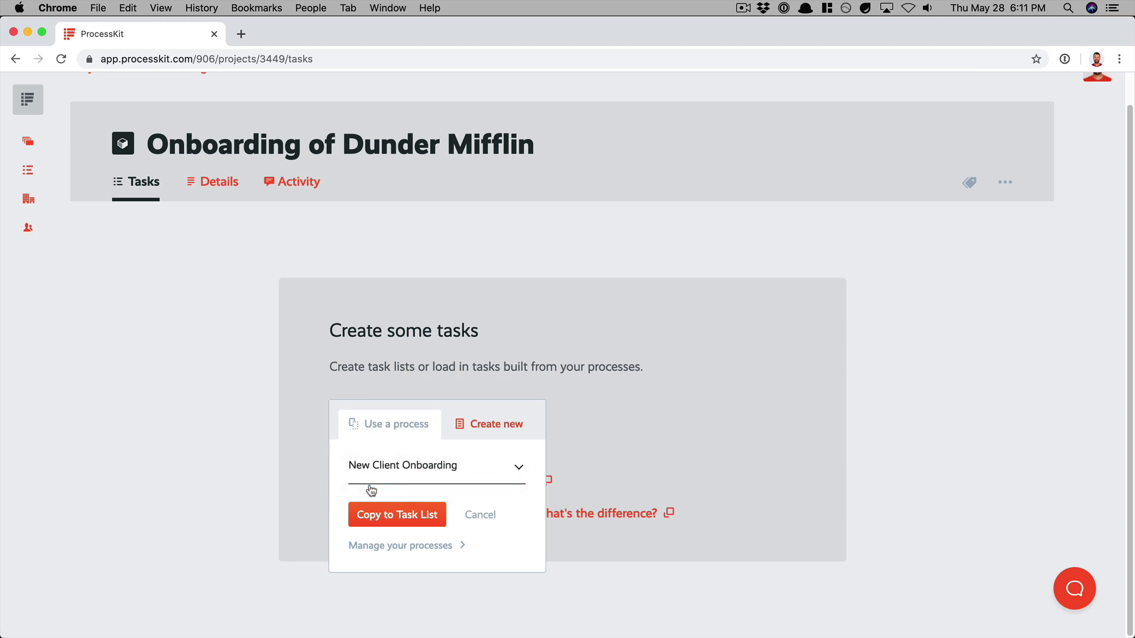
{"action": "left_click", "coordinate": [410, 524]}
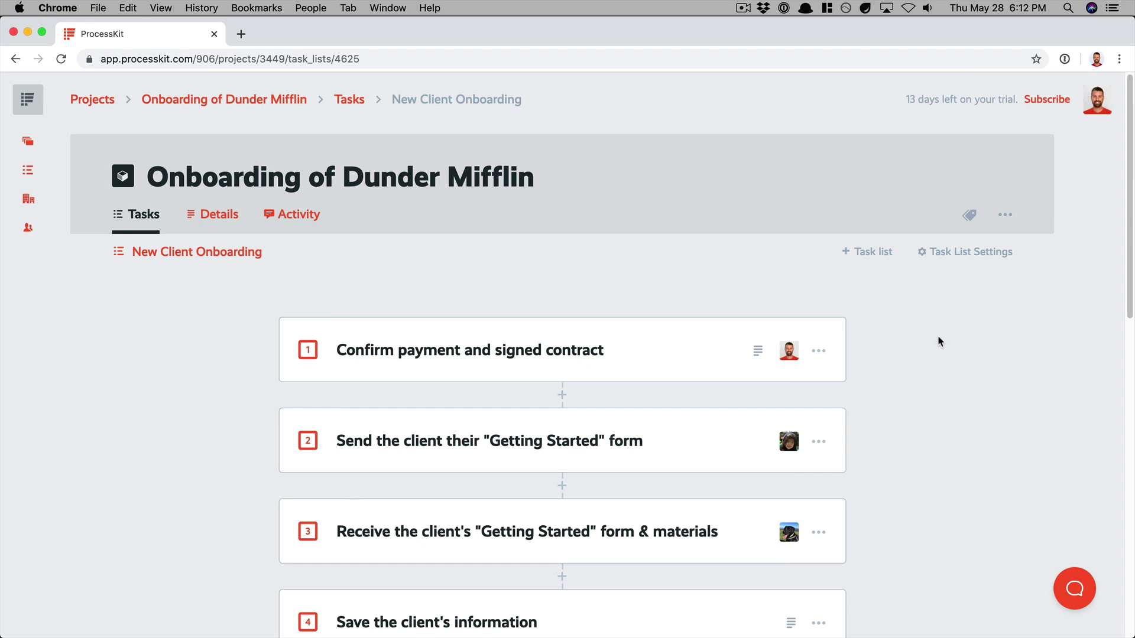
Step: Mark "Confirm payment and signed contract" and "Send the client their "Getting Started" form" as complete in the Dunder Mifflin task list
{"action": "left_click", "coordinate": [307, 350]}
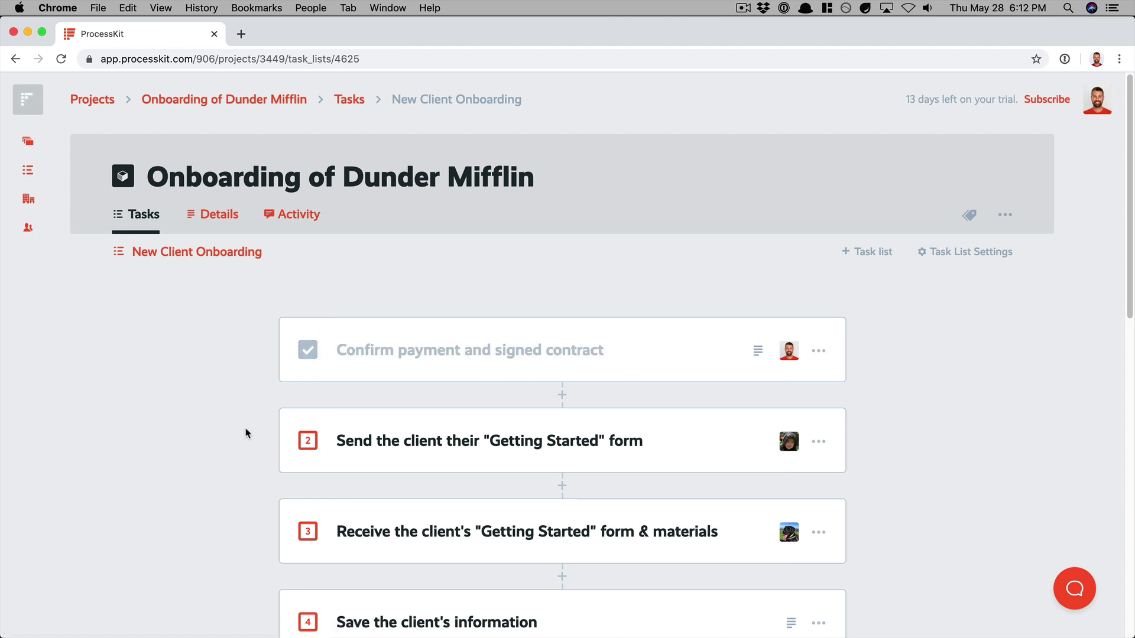
{"action": "left_click", "coordinate": [302, 441]}
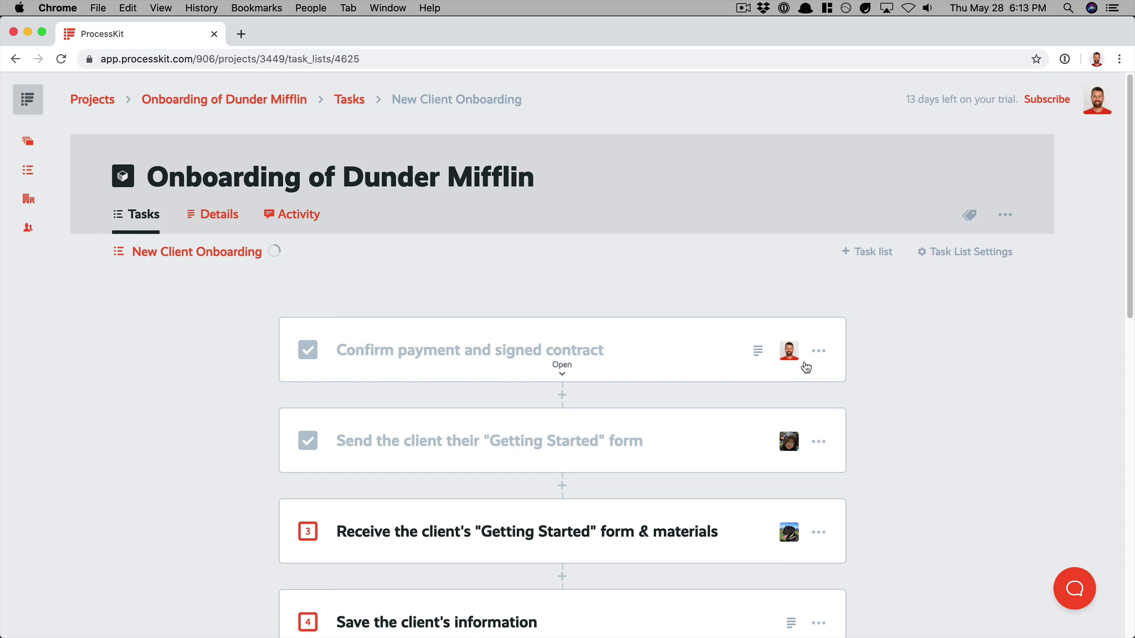
Step: Review the instructions inside the "Confirm payment and signed contract" and "Save the client's information" tasks, closing each one after reading
{"action": "scroll", "coordinate": [802, 459], "scroll_direction": "down", "scroll_amount": 1}
{"action": "scroll", "coordinate": [801, 458], "scroll_direction": "down", "scroll_amount": 1}
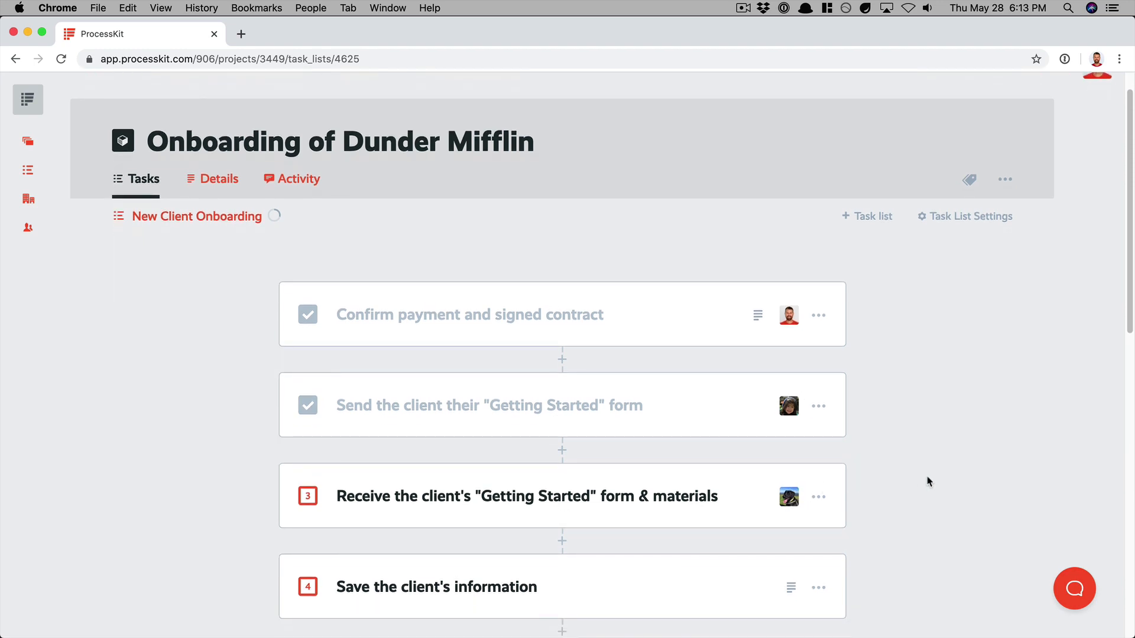
{"action": "scroll", "coordinate": [928, 481], "scroll_direction": "down", "scroll_amount": 3}
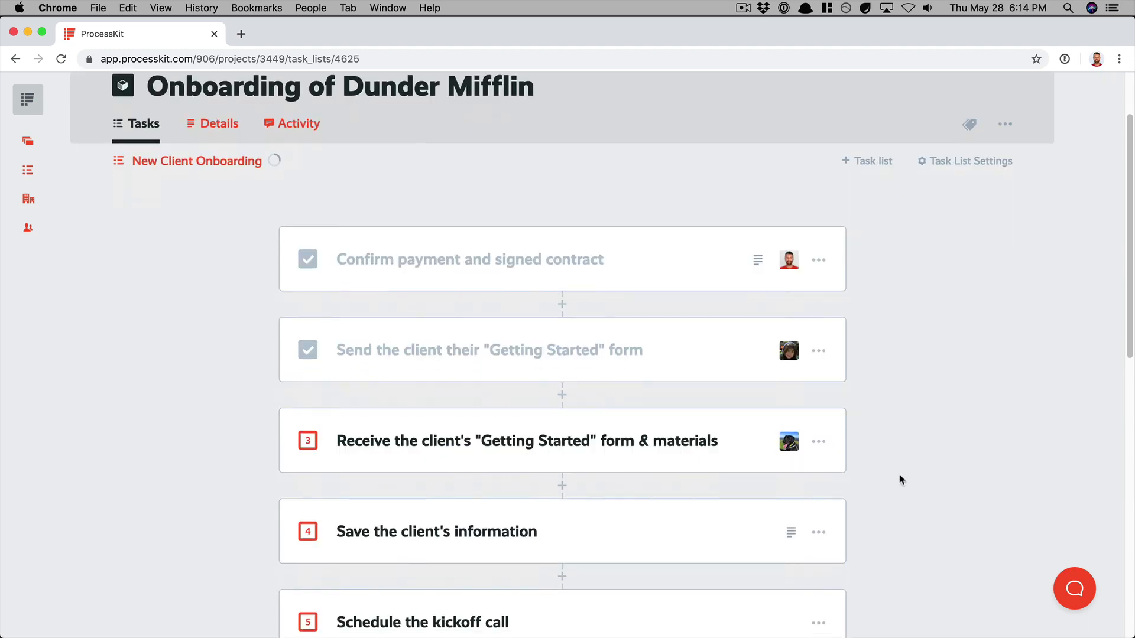
{"action": "left_click", "coordinate": [760, 245]}
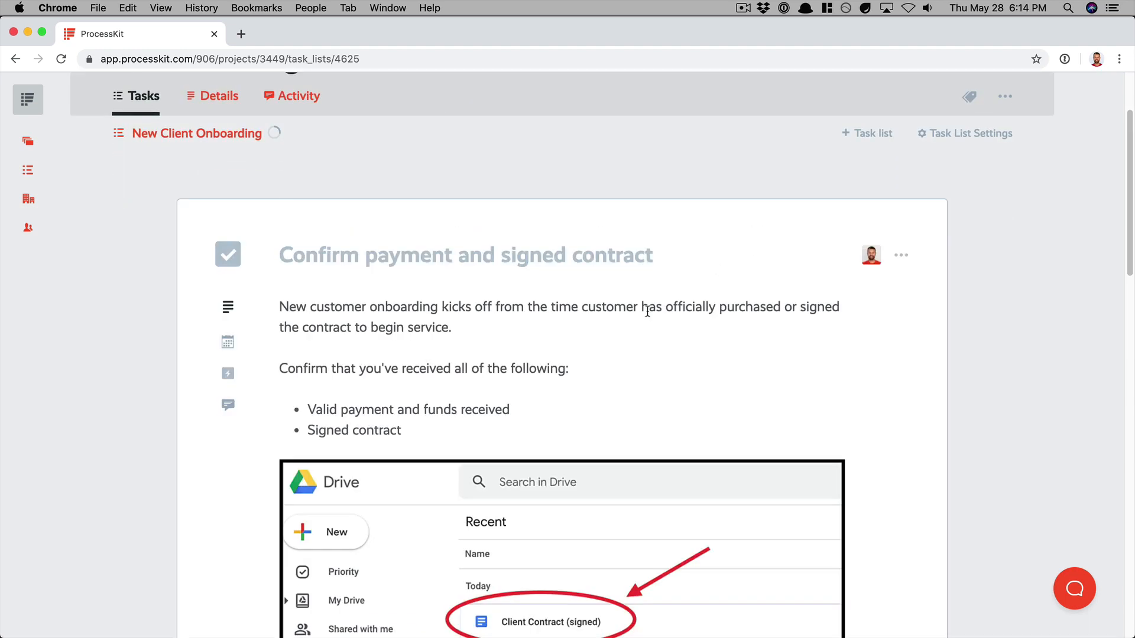
{"action": "scroll", "coordinate": [601, 402], "scroll_direction": "down", "scroll_amount": 2}
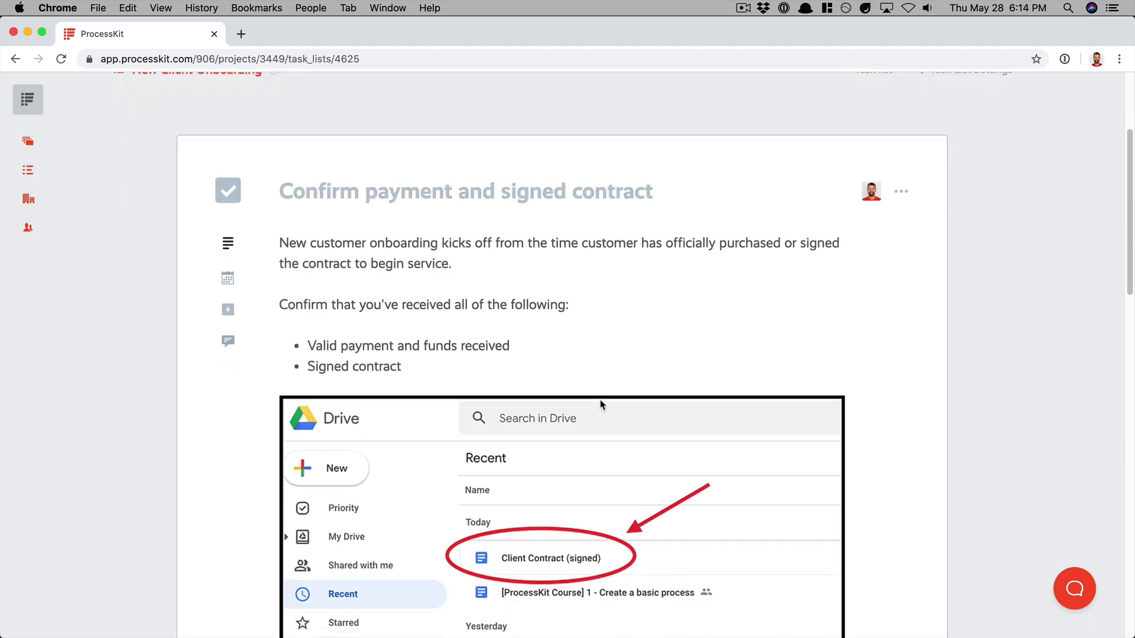
{"action": "scroll", "coordinate": [601, 405], "scroll_direction": "down", "scroll_amount": 5}
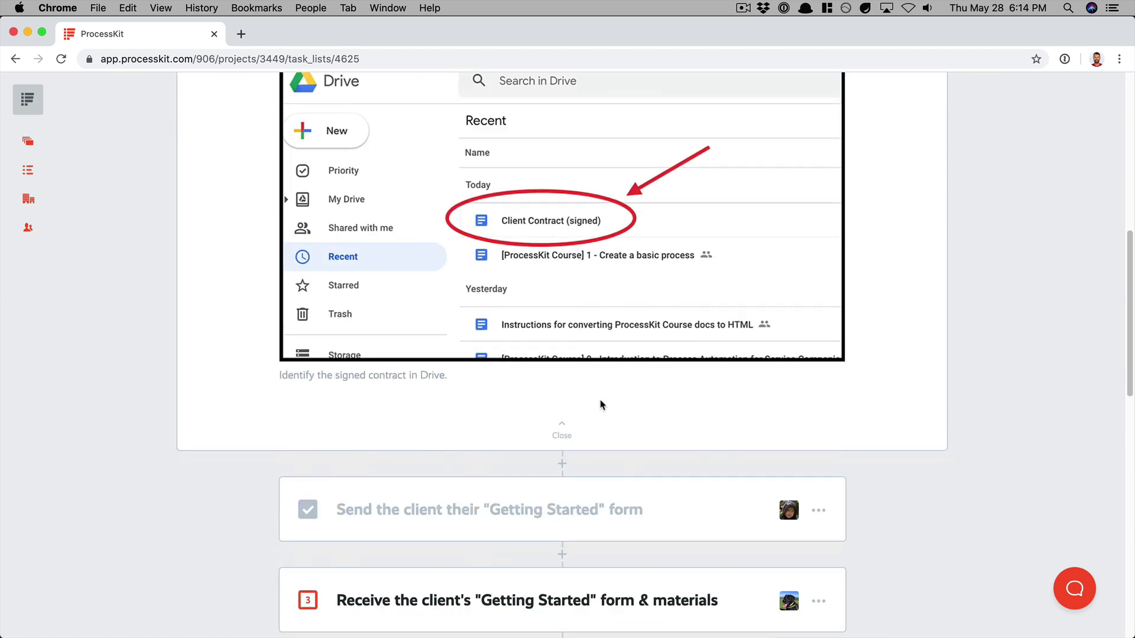
{"action": "left_click", "coordinate": [564, 432]}
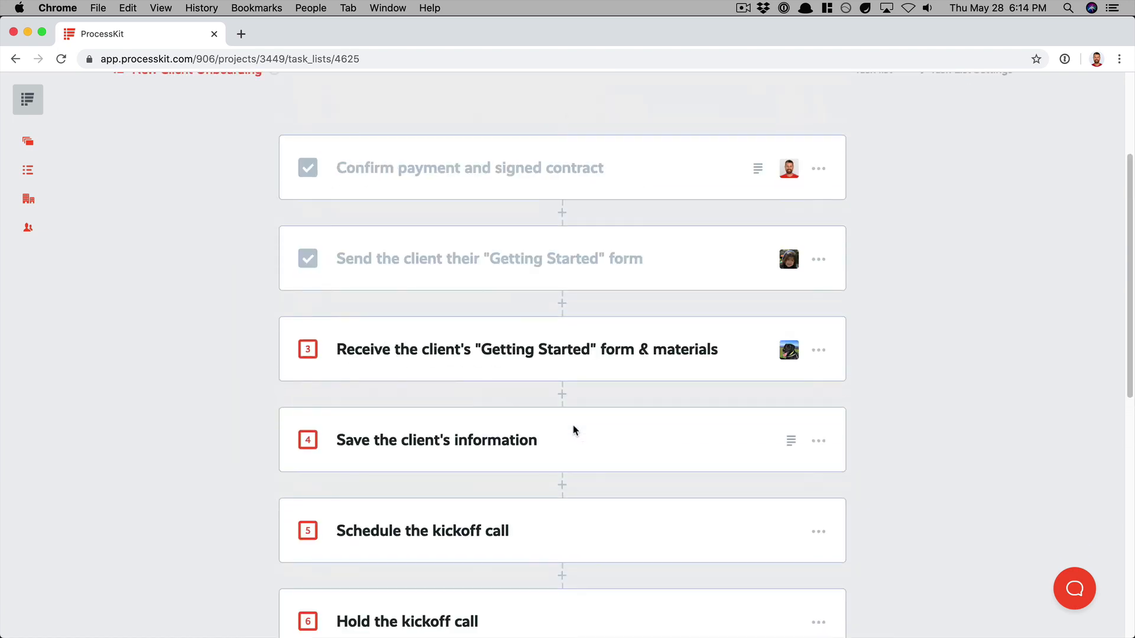
{"action": "left_click", "coordinate": [789, 443]}
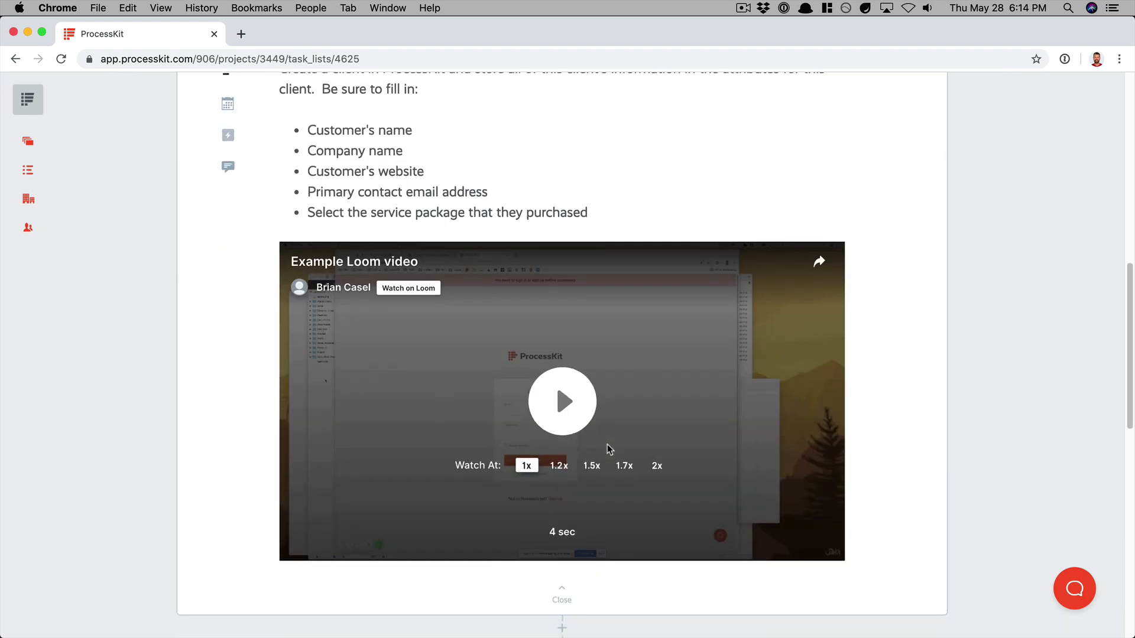
{"action": "scroll", "coordinate": [607, 449], "scroll_direction": "down", "scroll_amount": 1}
{"action": "left_click", "coordinate": [560, 578]}
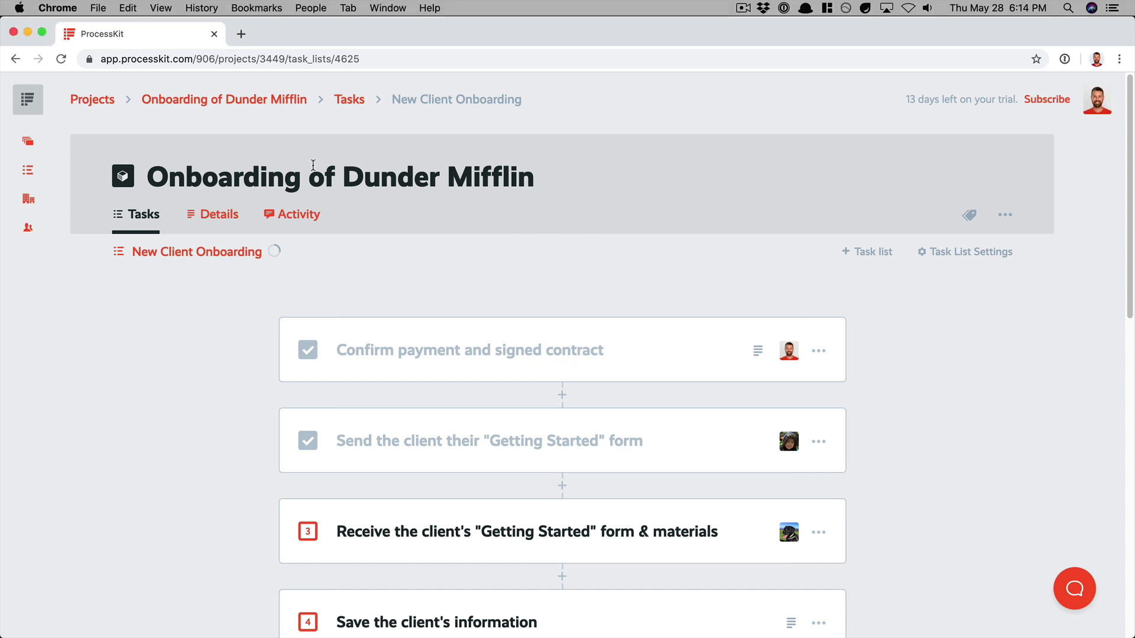
Step: Return to the Projects board and create a second project titled "Onboarding of Sterling Cooper"
{"action": "left_click", "coordinate": [93, 100]}
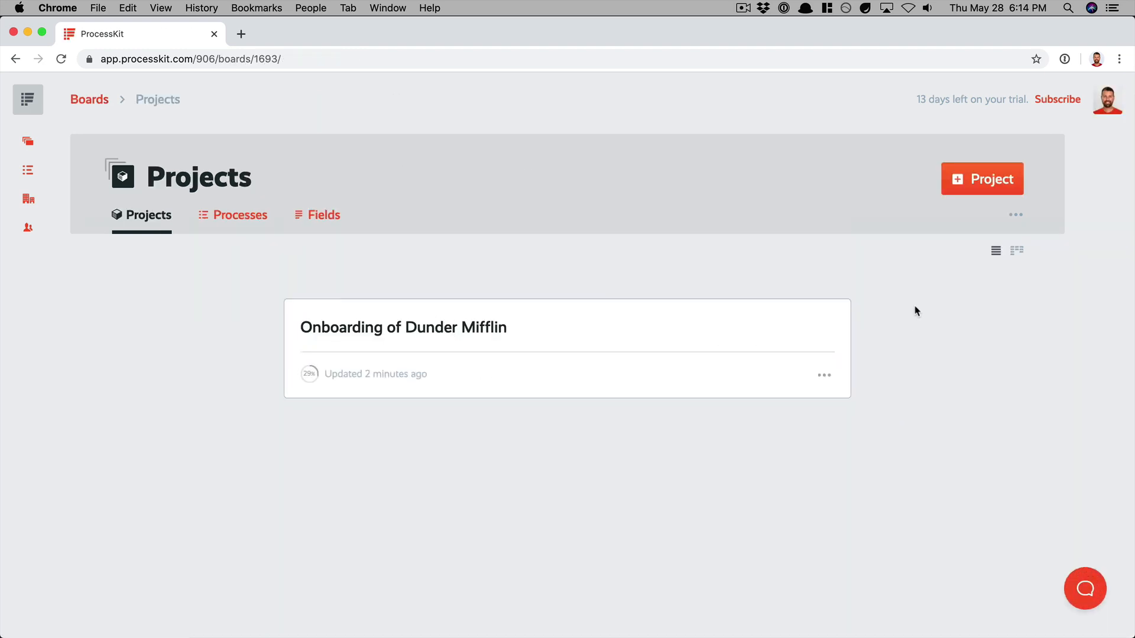
{"action": "left_click", "coordinate": [988, 188]}
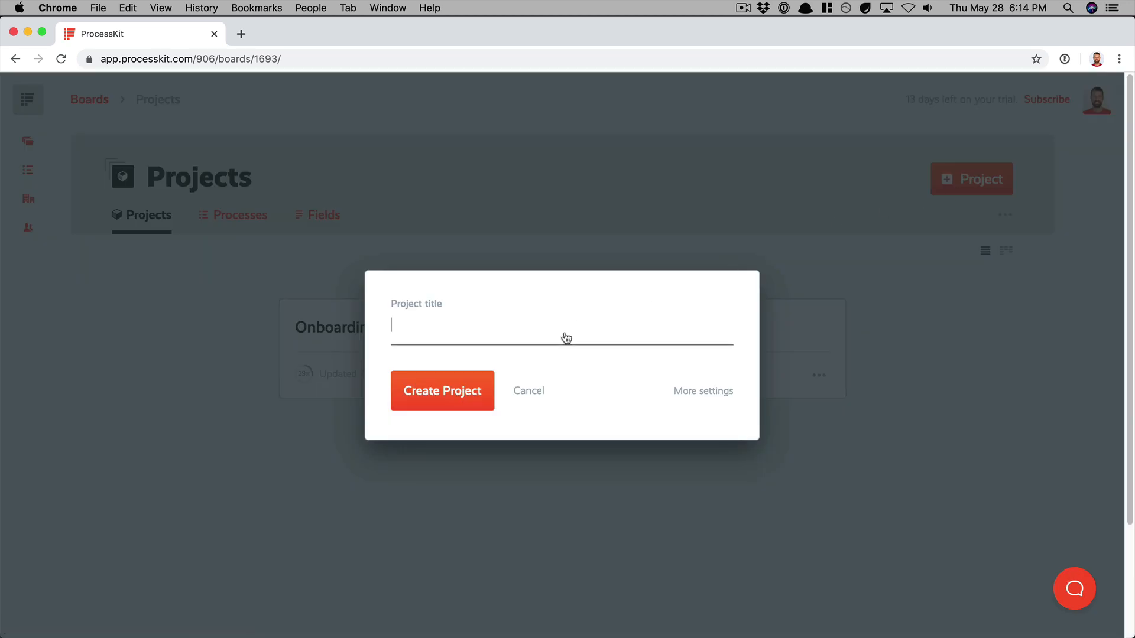
{"action": "type", "text": "Onboarding of Sterli"}
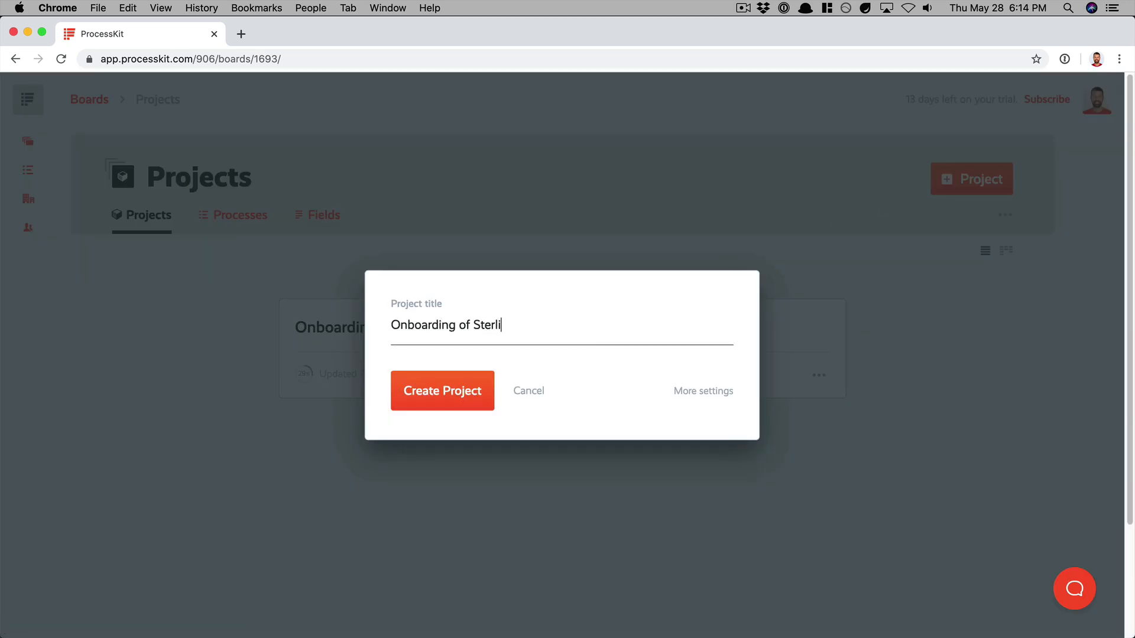
{"action": "type", "text": "ng Cooper"}
{"action": "left_click", "coordinate": [411, 406]}
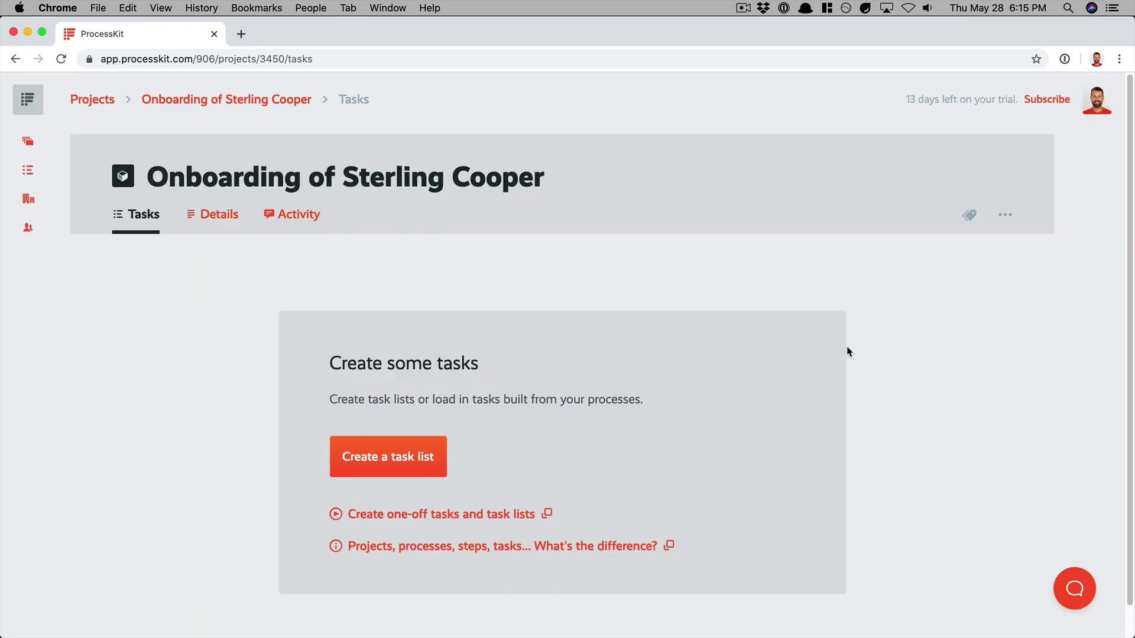
Step: Copy the "New Client Onboarding" process into a task list for the Sterling Cooper project
{"action": "scroll", "coordinate": [848, 349], "scroll_direction": "down", "scroll_amount": 1}
{"action": "left_click", "coordinate": [386, 428]}
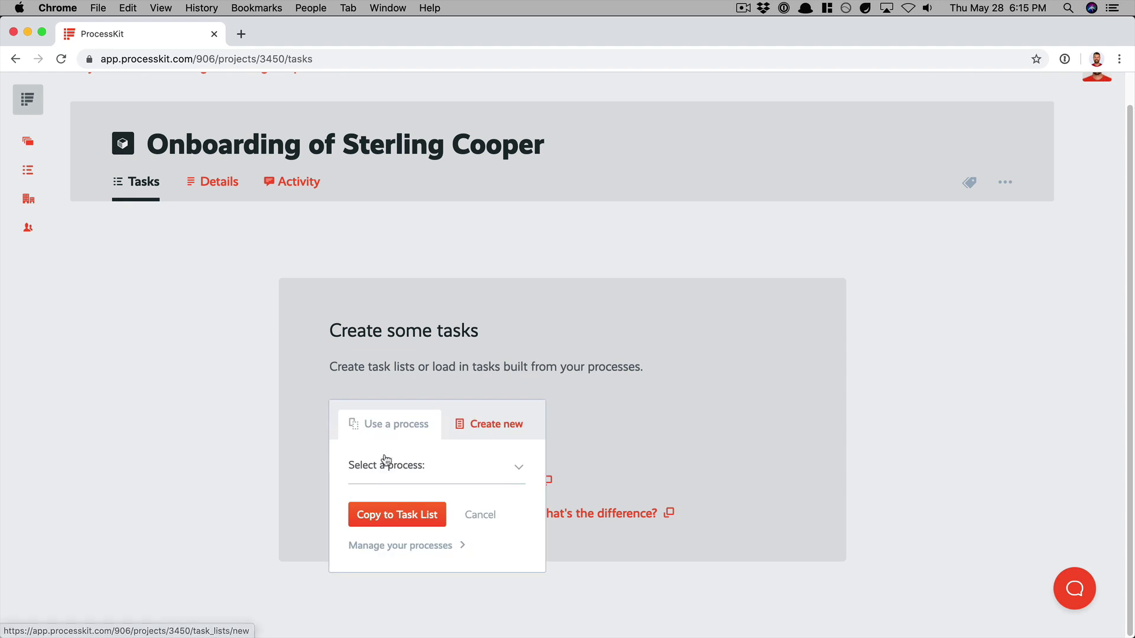
{"action": "left_click", "coordinate": [385, 464]}
{"action": "left_click", "coordinate": [392, 483]}
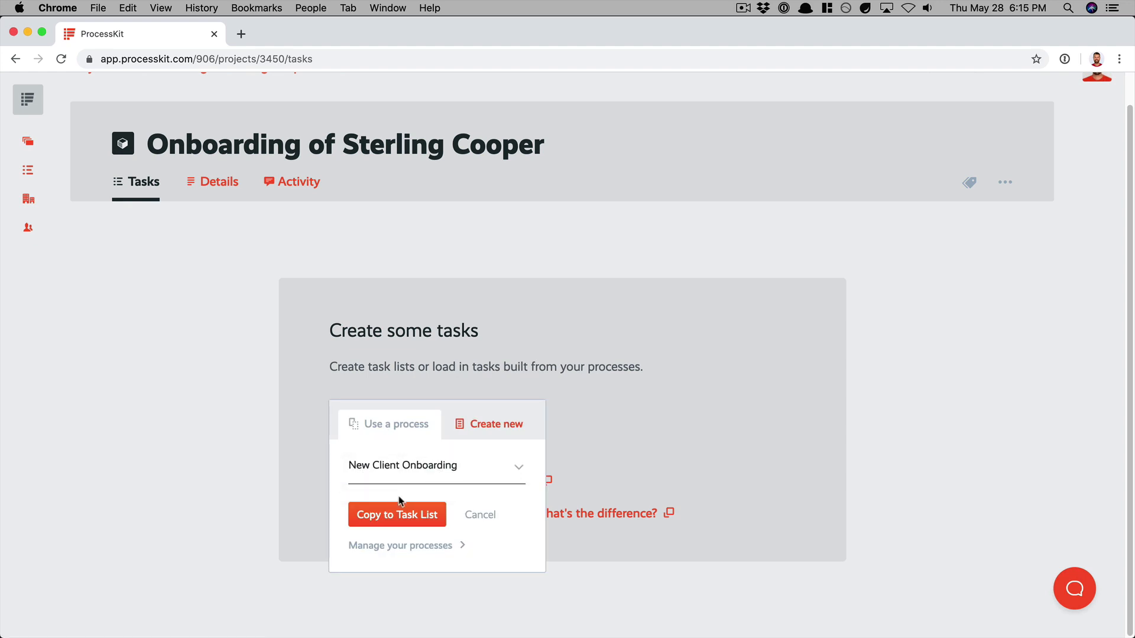
{"action": "left_click", "coordinate": [388, 523]}
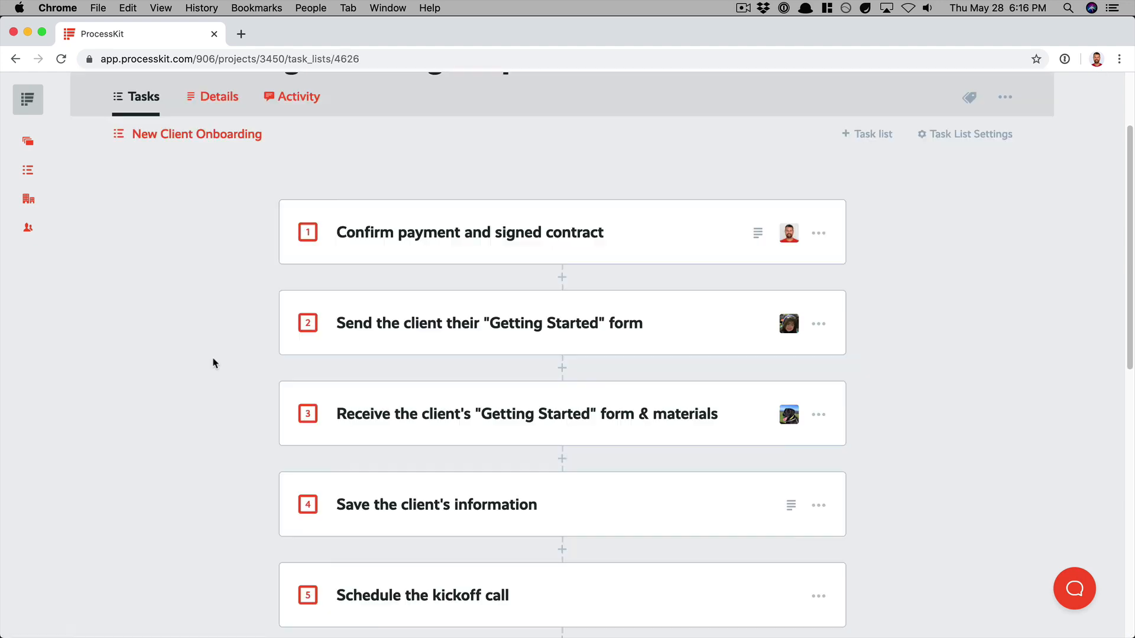
Step: Mark the first five Sterling Cooper tasks as complete, from "Confirm payment and signed contract" through "Schedule the kickoff call"
{"action": "left_click", "coordinate": [307, 239]}
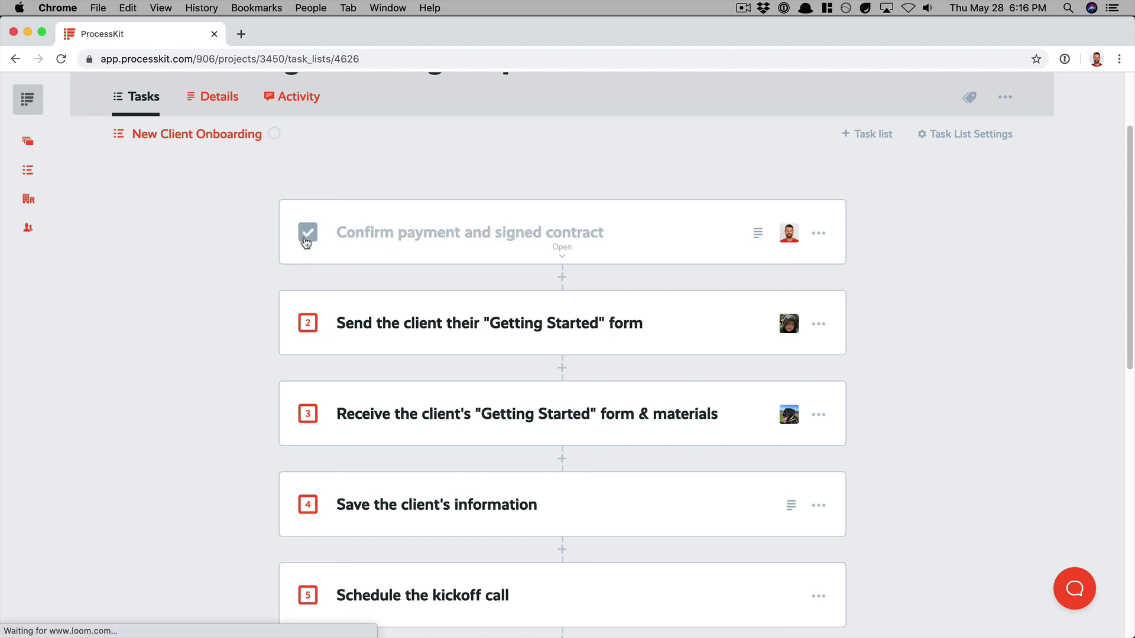
{"action": "left_click", "coordinate": [313, 328]}
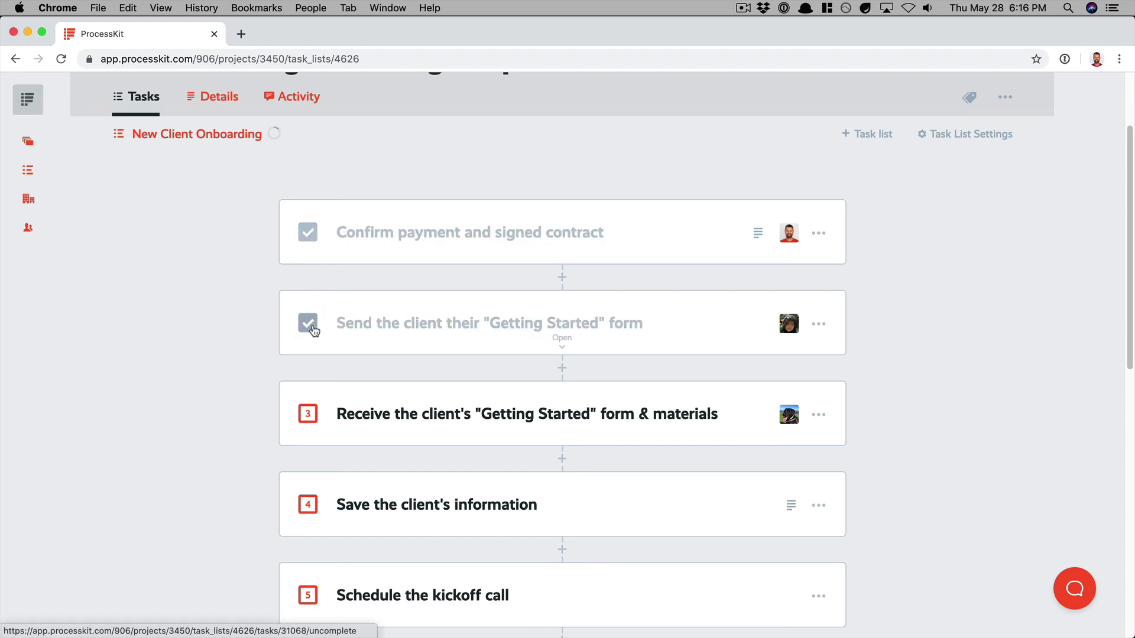
{"action": "left_click", "coordinate": [307, 416]}
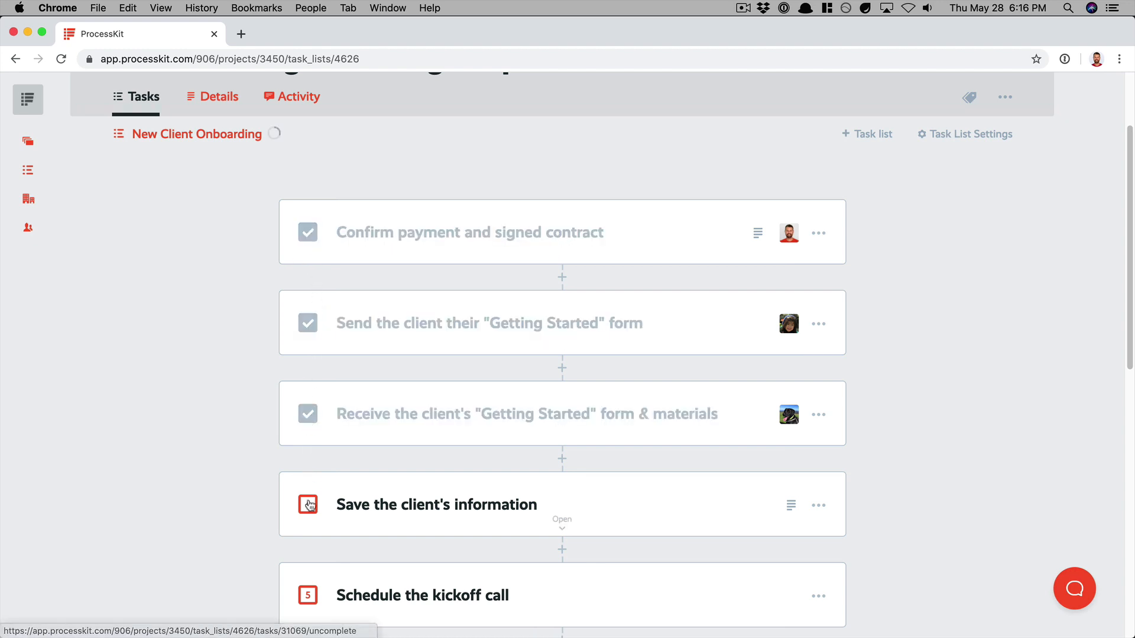
{"action": "left_click", "coordinate": [308, 507]}
{"action": "left_click", "coordinate": [312, 596]}
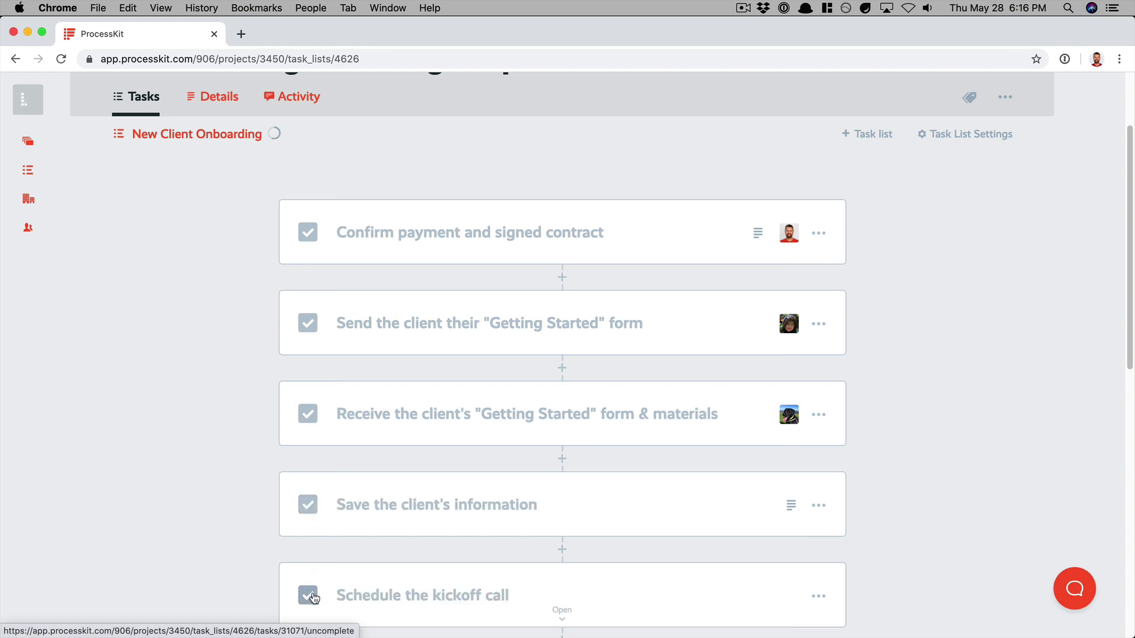
Step: Check the remaining tasks and overall completion of the Sterling Cooper list, and return to the Projects board
{"action": "scroll", "coordinate": [247, 574], "scroll_direction": "down", "scroll_amount": 5}
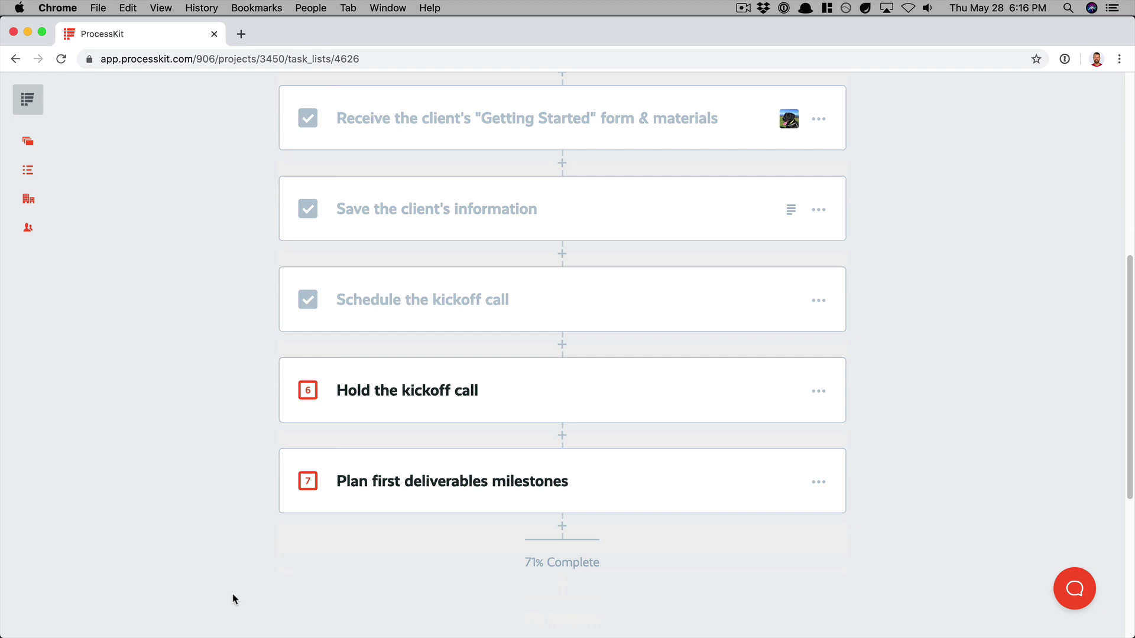
{"action": "scroll", "coordinate": [233, 599], "scroll_direction": "up", "scroll_amount": 7}
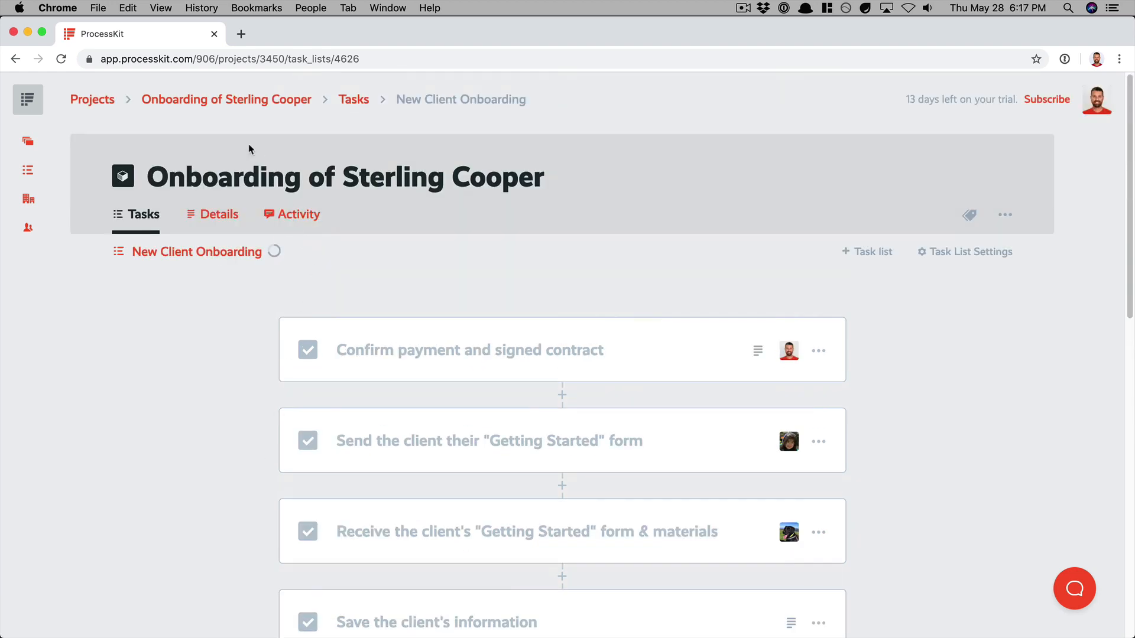
{"action": "left_click", "coordinate": [93, 102]}
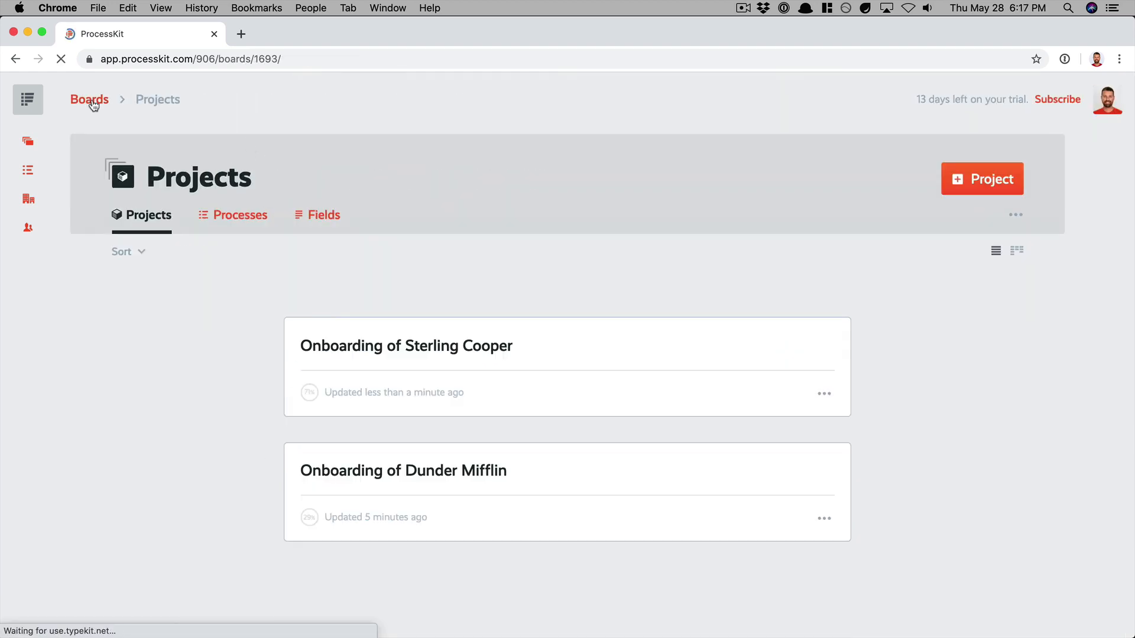